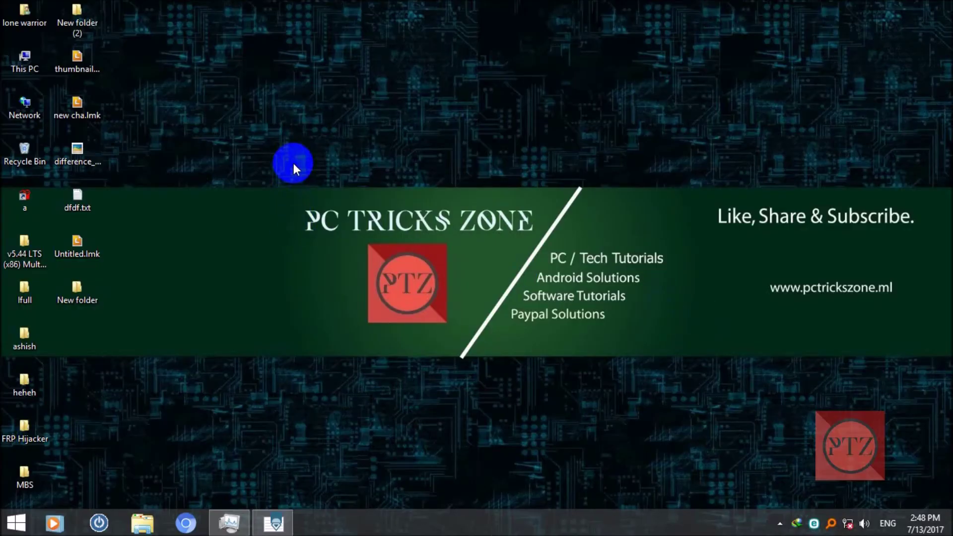
Step: Change the first 935P in the PSPad notes title to 930P, giving 'Galaxy S7/Edge Sprint 930P/935P'
drag(293, 163, 612, 403)
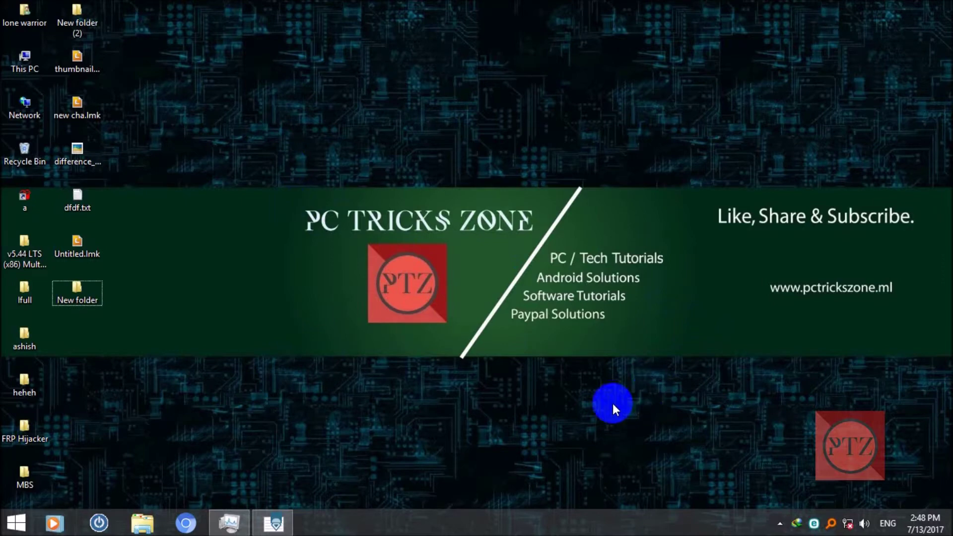
click(274, 523)
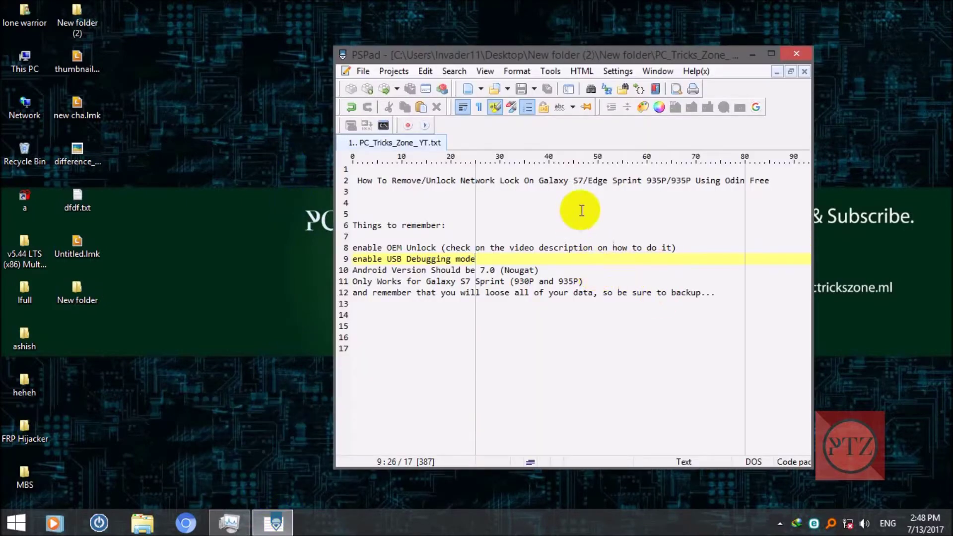
mouse_move(642, 180)
mouse_down()
mouse_move(632, 184)
mouse_move(650, 177)
mouse_up()
click(660, 181)
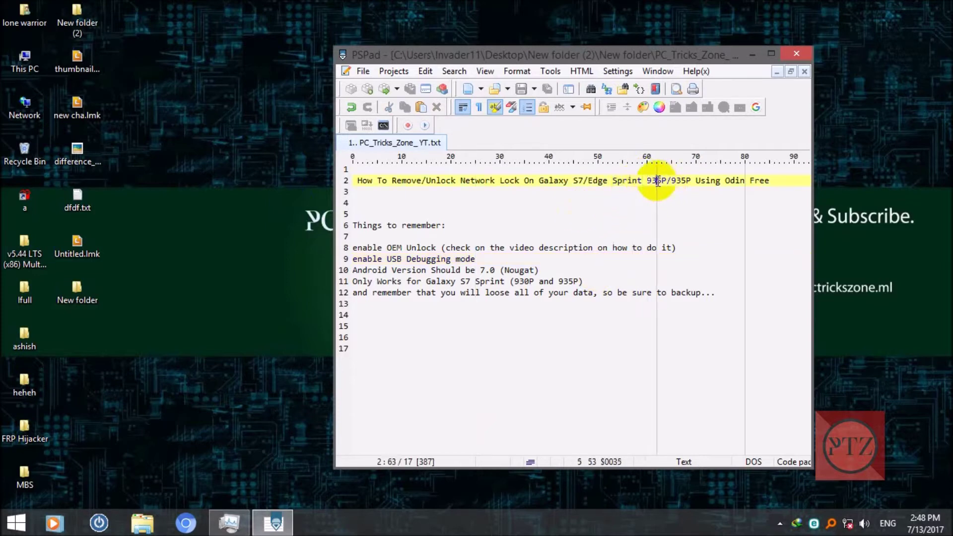
key(BackSpace)
text(0)
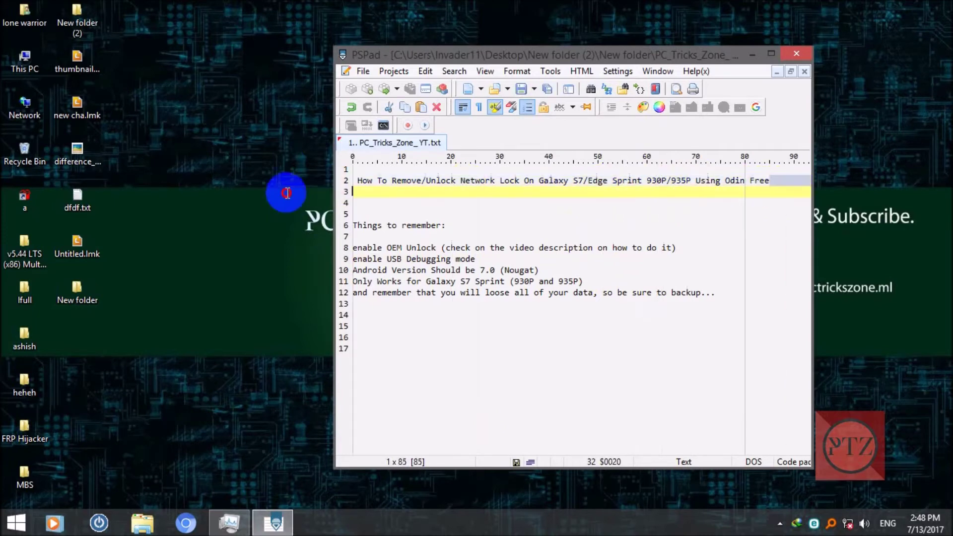
click(402, 181)
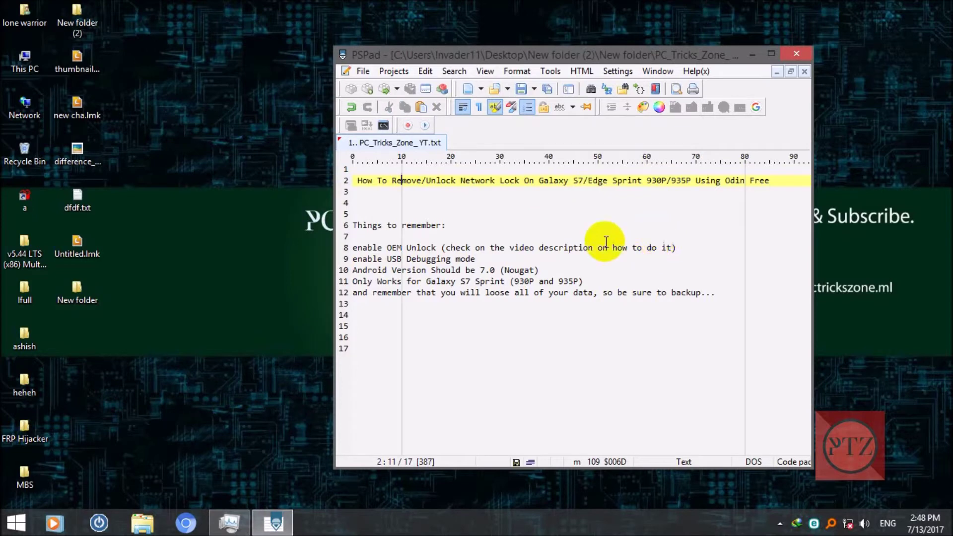
drag(488, 59, 553, 49)
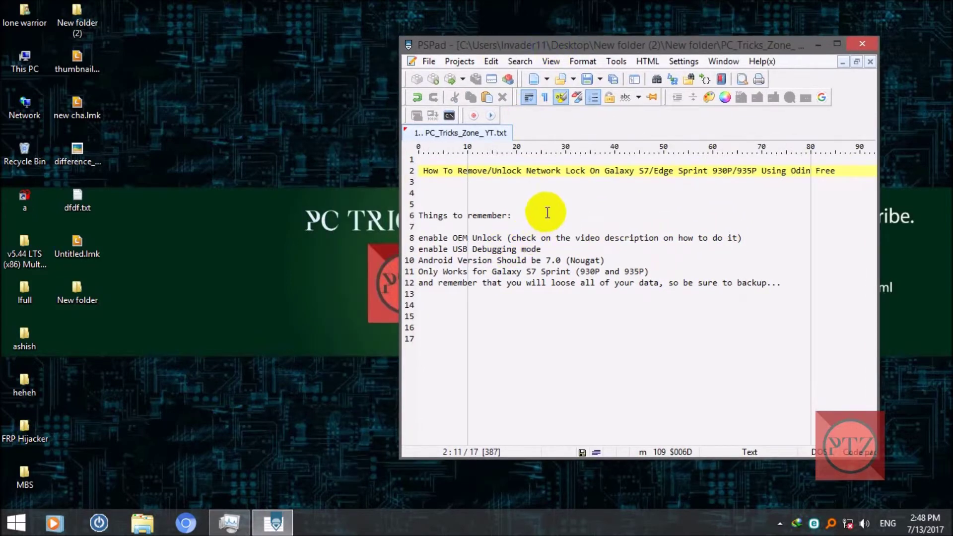
drag(788, 281, 415, 237)
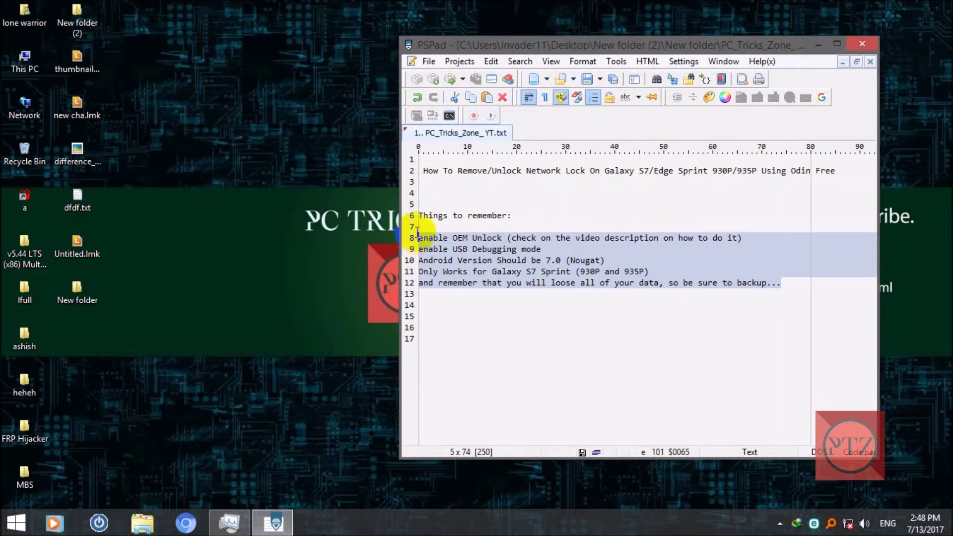
click(560, 272)
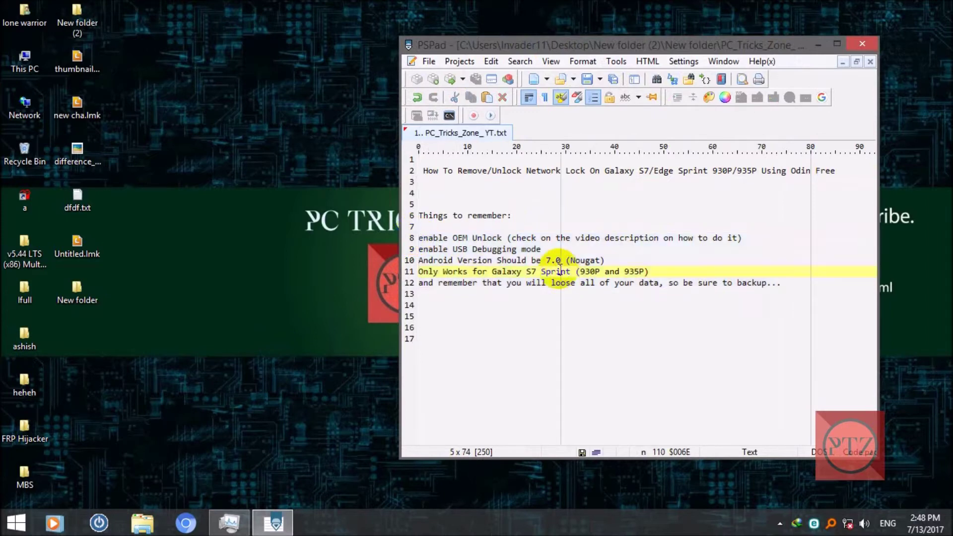
click(767, 237)
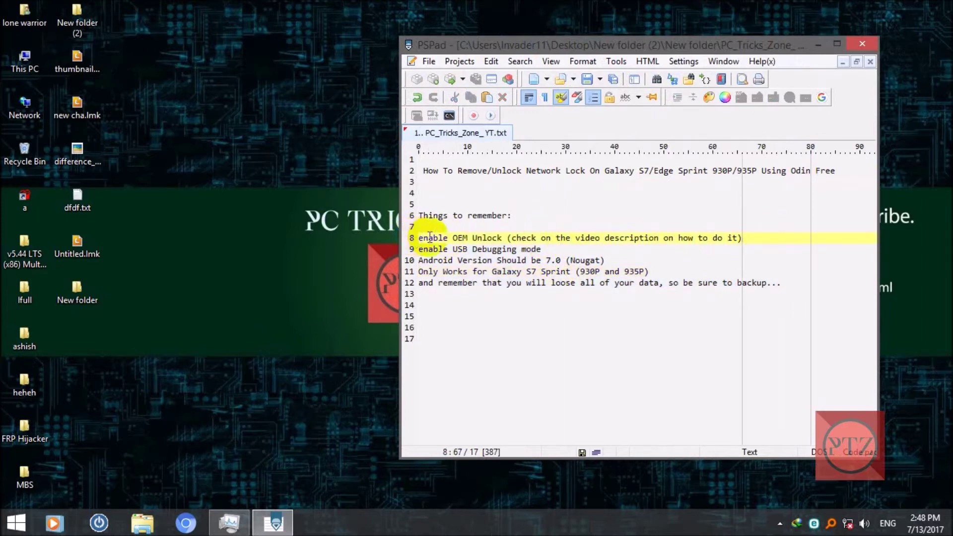
drag(508, 238, 418, 238)
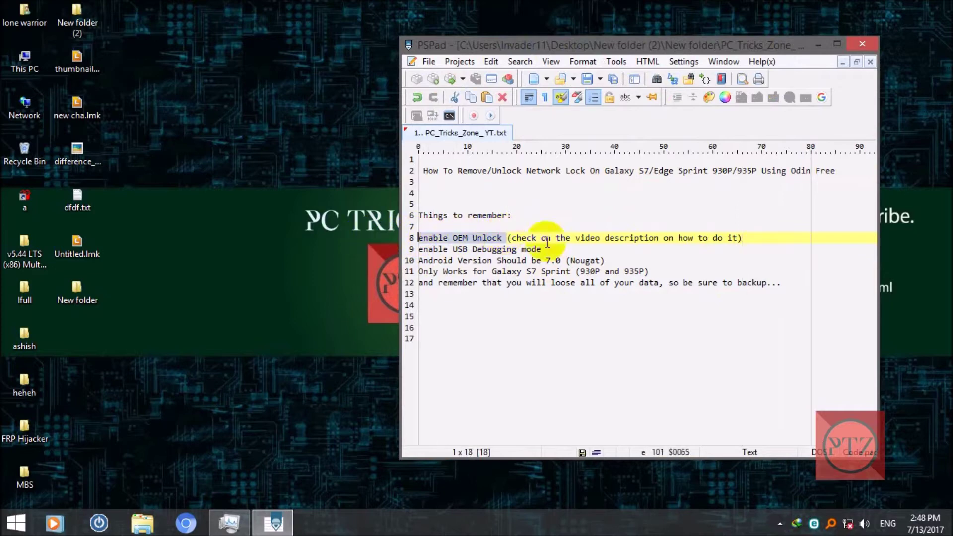
click(575, 239)
drag(749, 236, 511, 237)
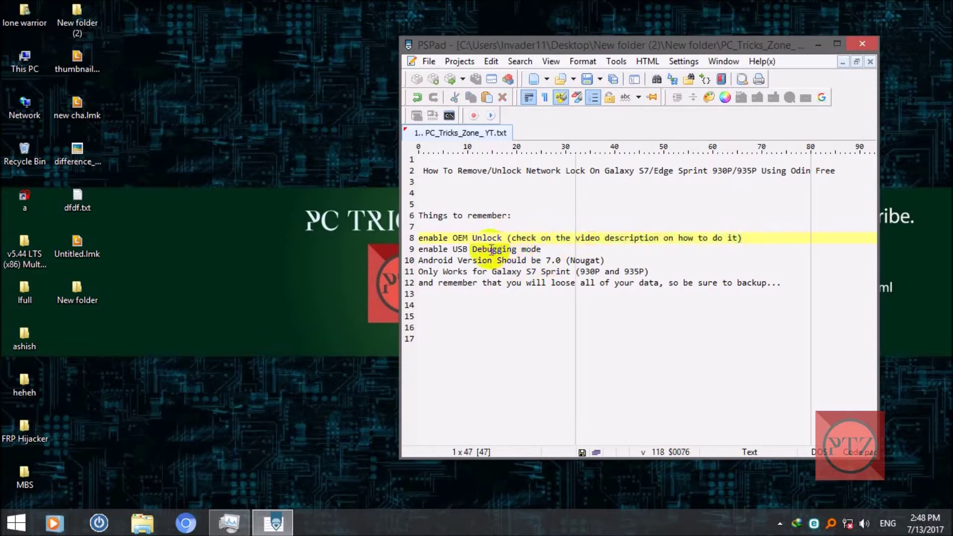
click(448, 244)
drag(545, 249, 418, 249)
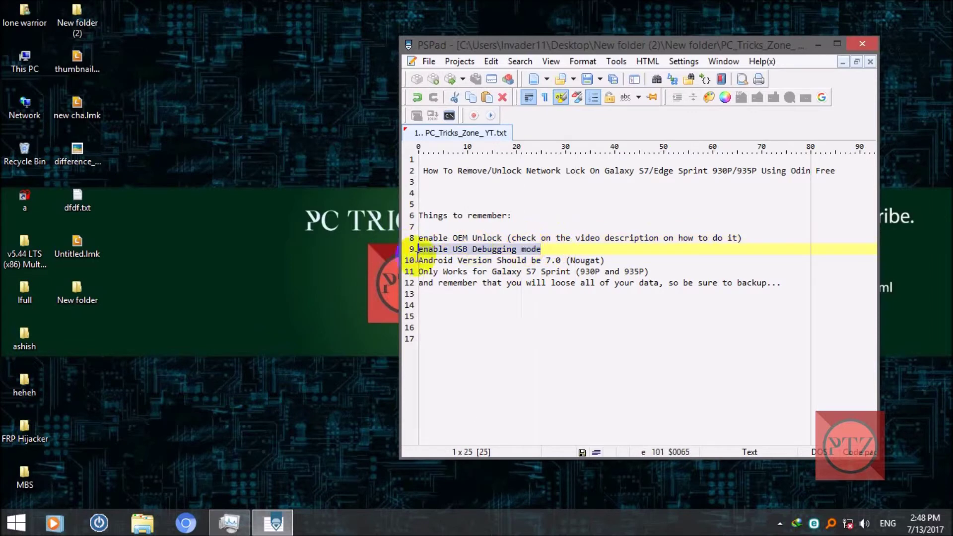
click(503, 260)
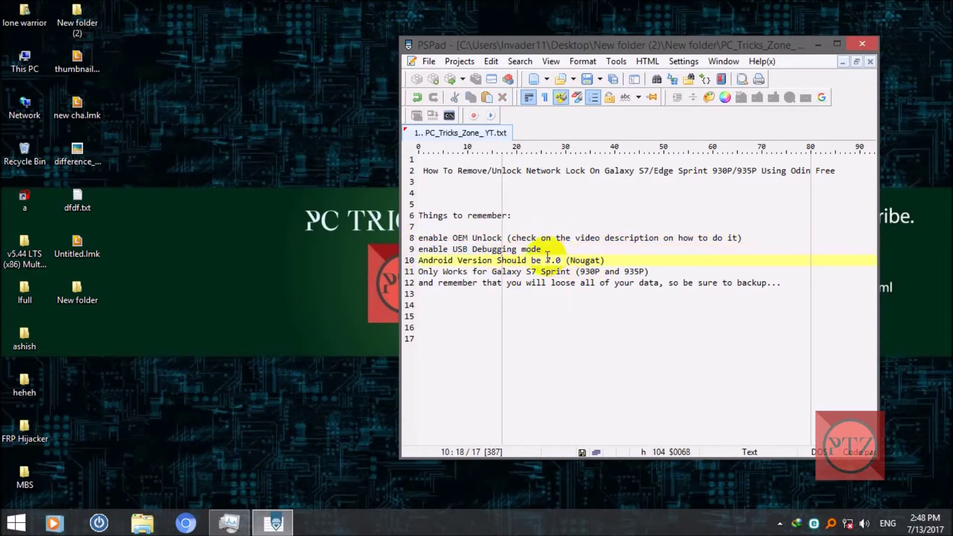
drag(550, 259, 562, 259)
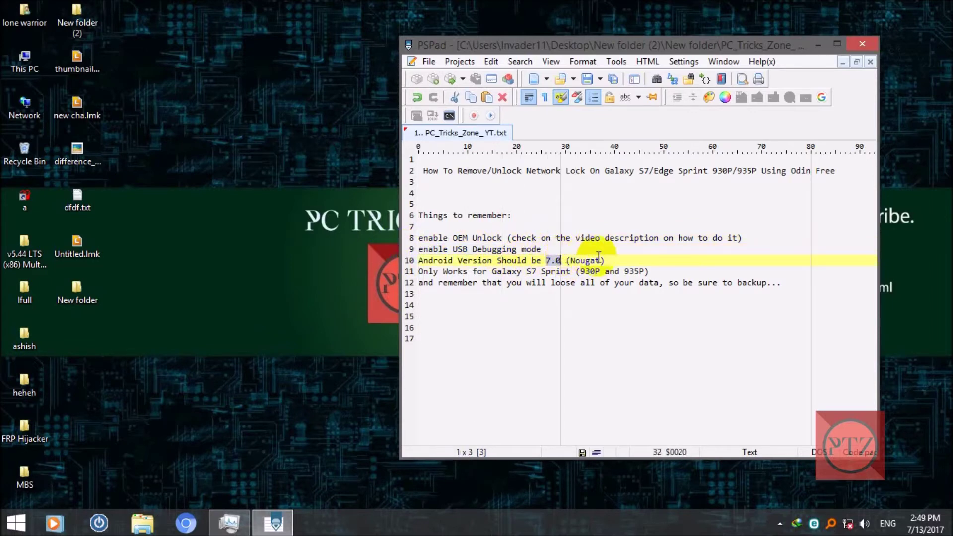
drag(570, 260, 600, 260)
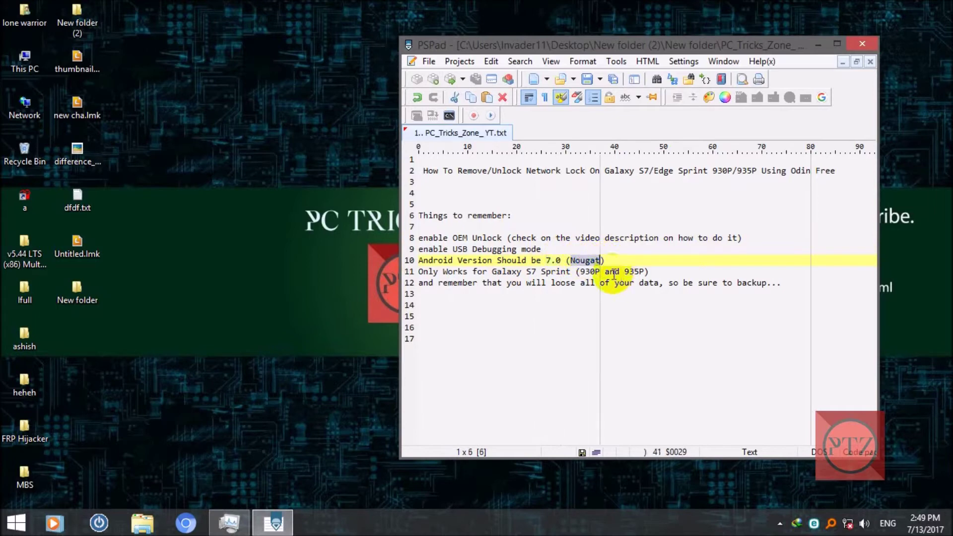
click(609, 261)
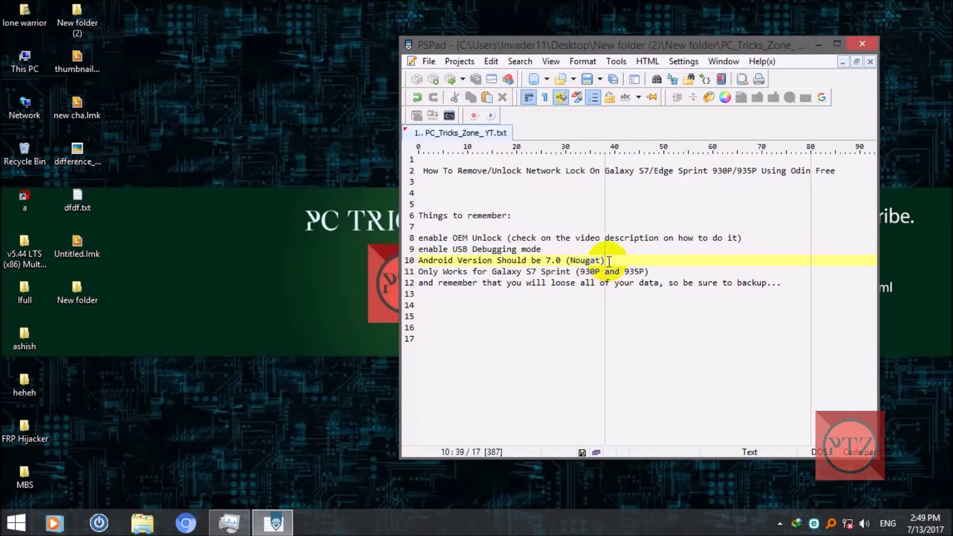
click(515, 272)
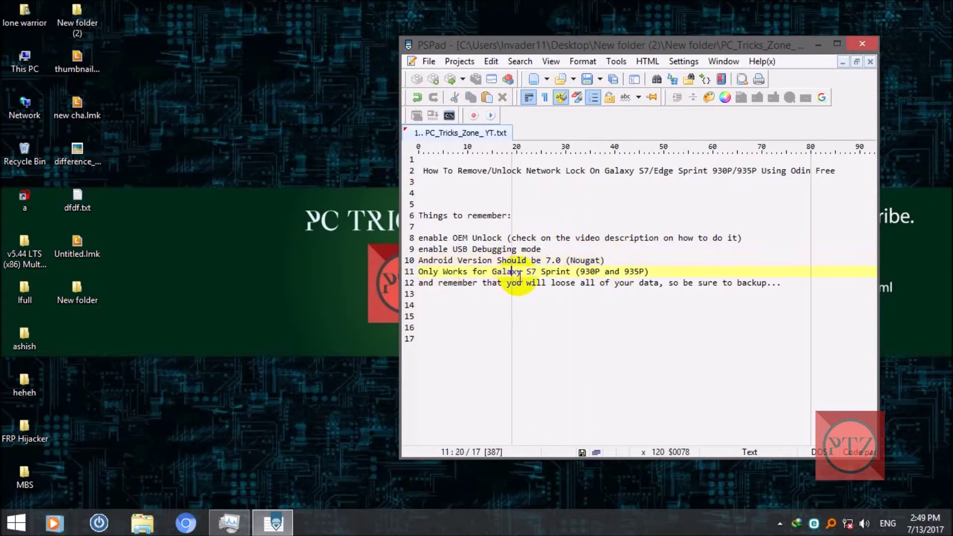
double_click(553, 273)
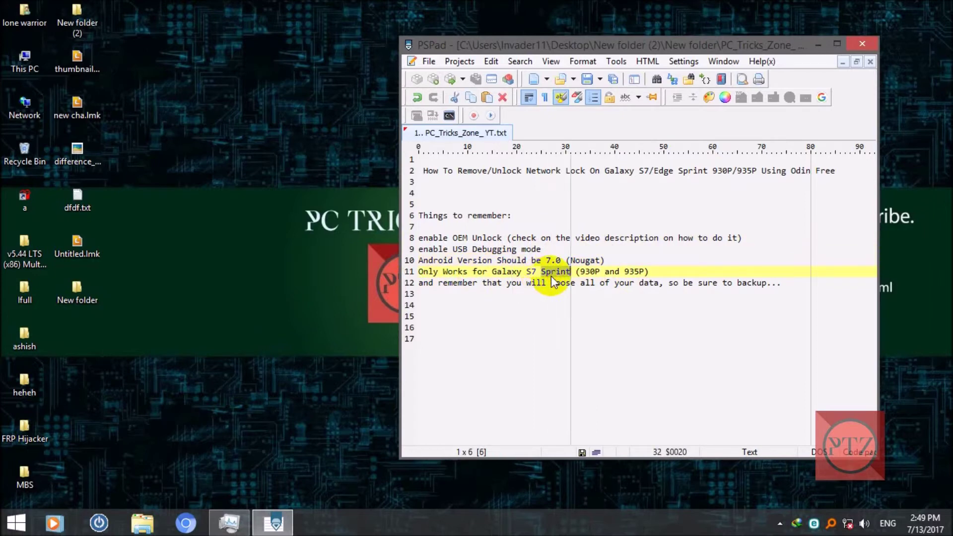
click(654, 272)
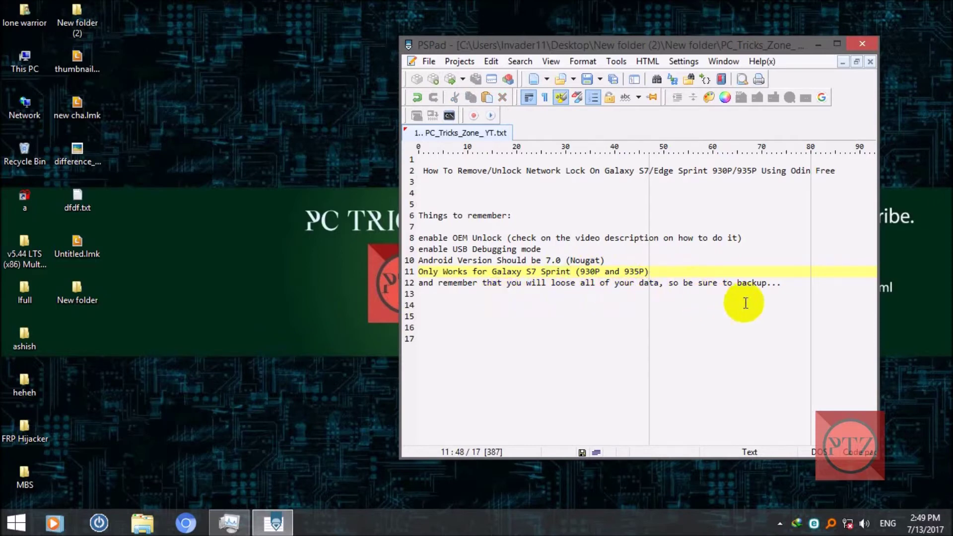
drag(785, 283, 419, 158)
click(614, 239)
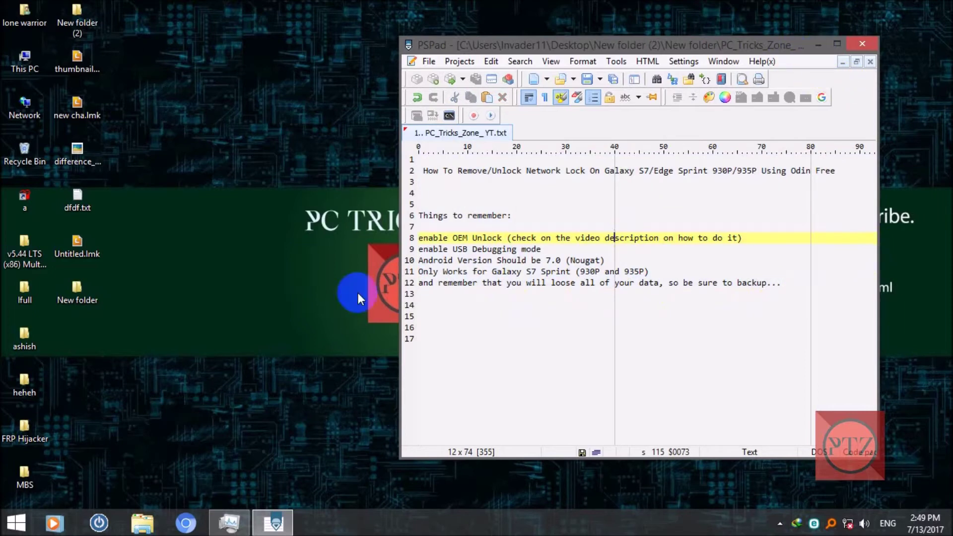
Step: Open New folder > UNLOCK_FILE and inspect the MODEM_G930P.tar and MODEM_G935P.tar files
double_click(75, 281)
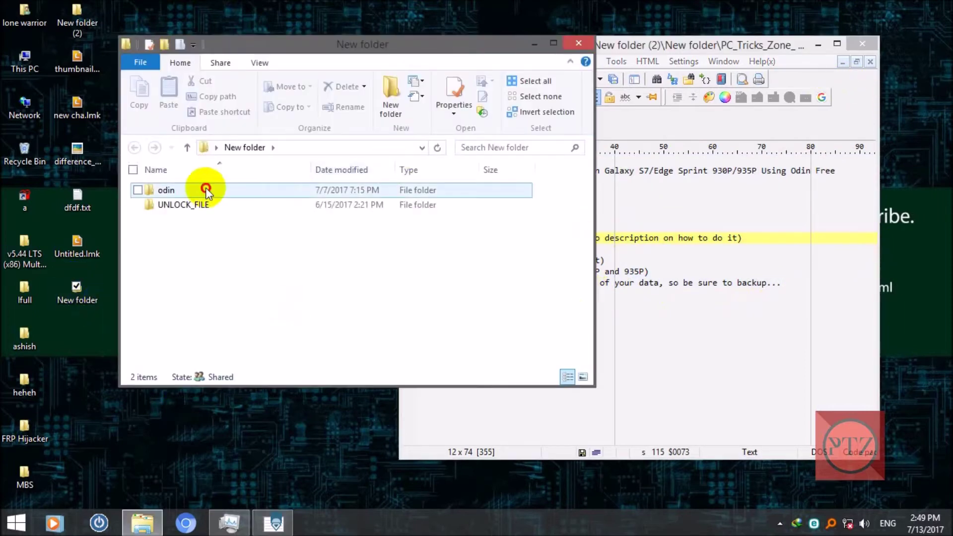
click(205, 187)
double_click(151, 206)
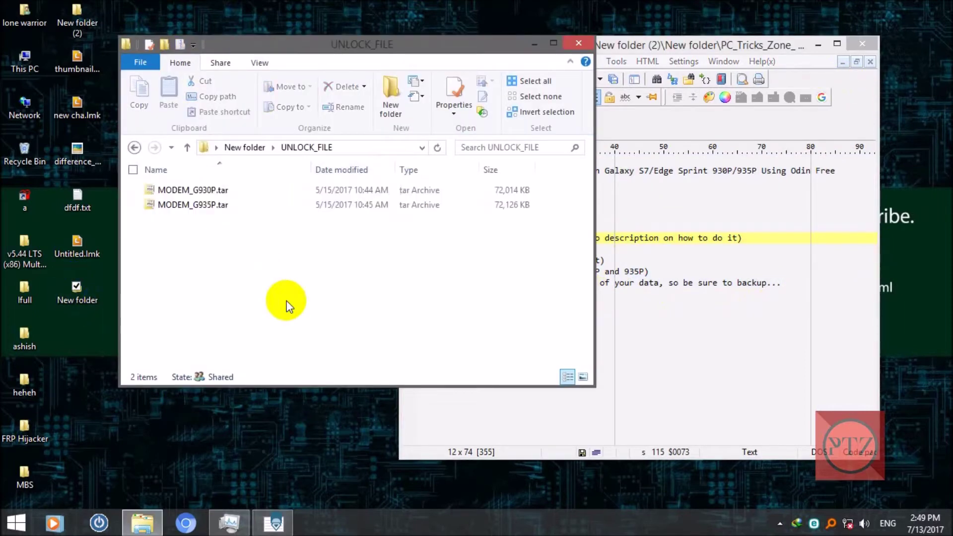
click(219, 194)
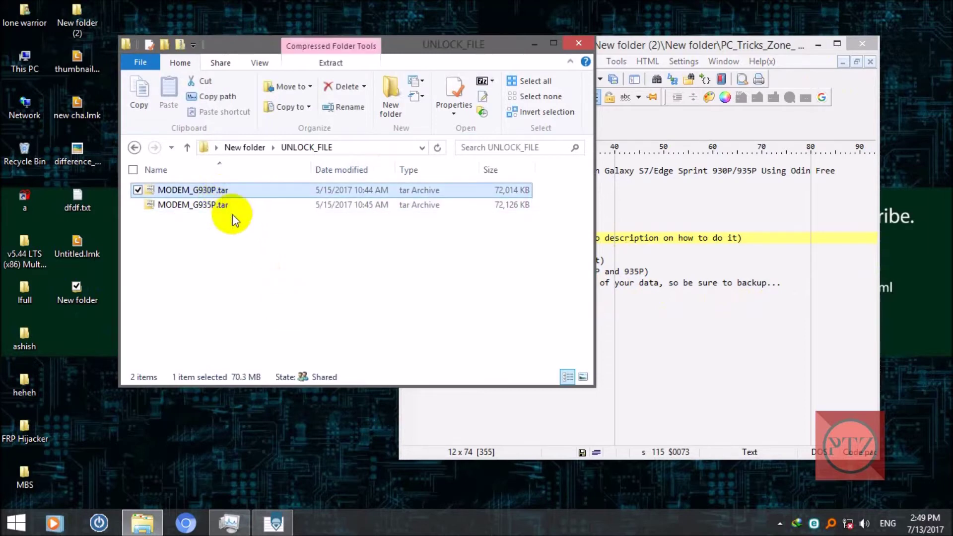
click(211, 193)
drag(213, 191, 199, 191)
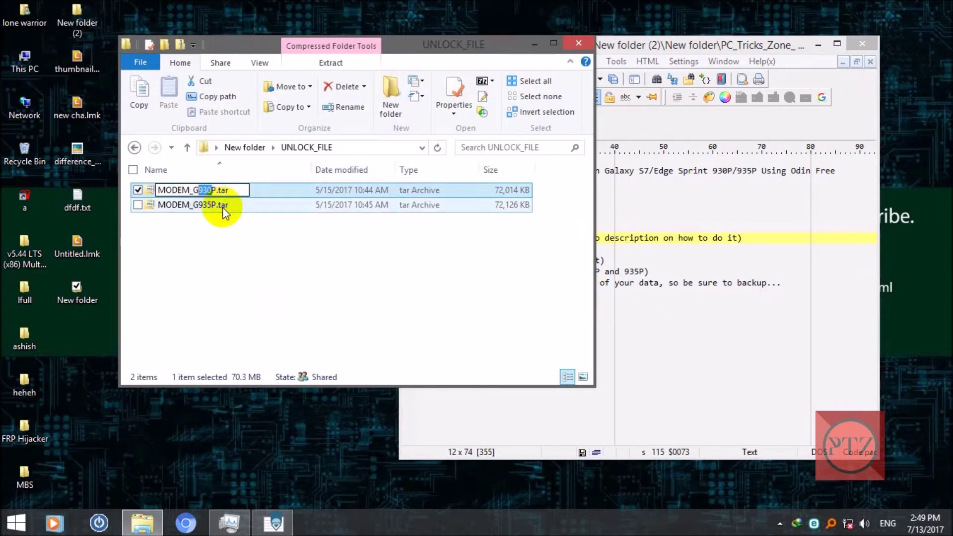
click(215, 209)
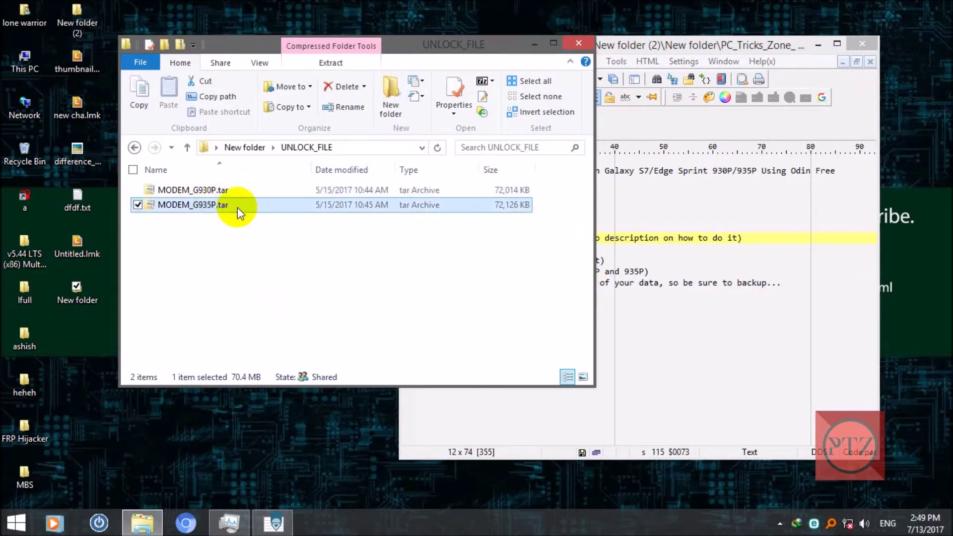
Step: Return to the PSPad notes and cancel the close so the notes stay open
click(766, 318)
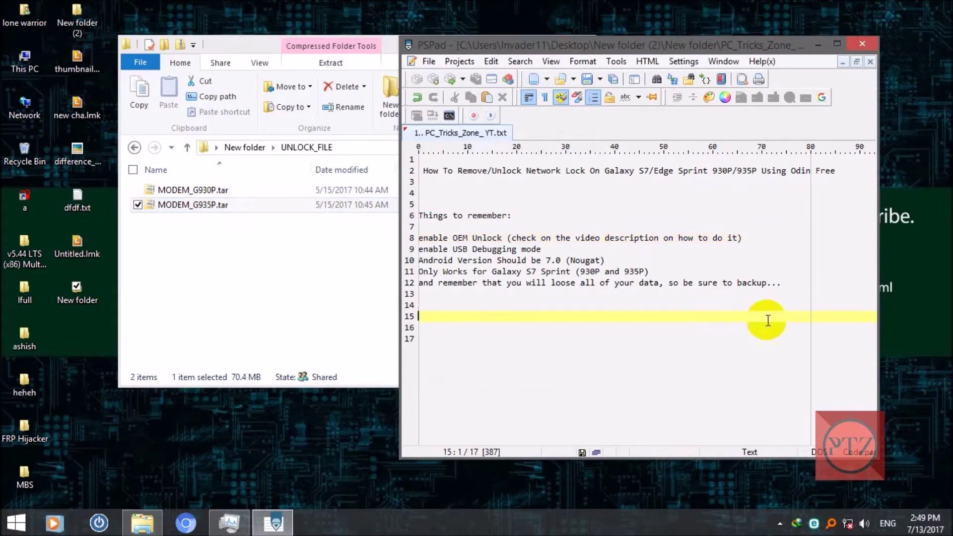
click(861, 44)
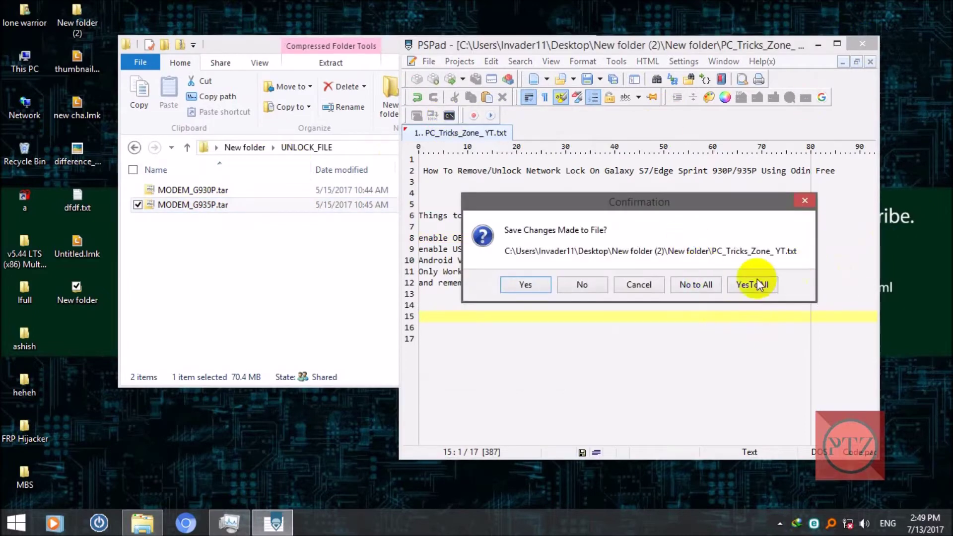
click(639, 285)
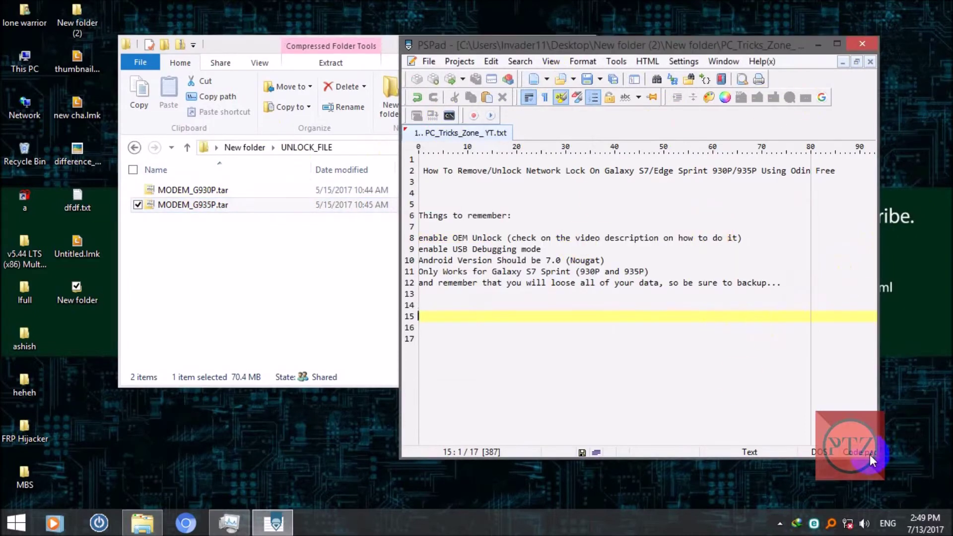
Step: Resize the PSPad notes to show lines 12-16 and move the window to the right
scroll(670, 328, up, 2)
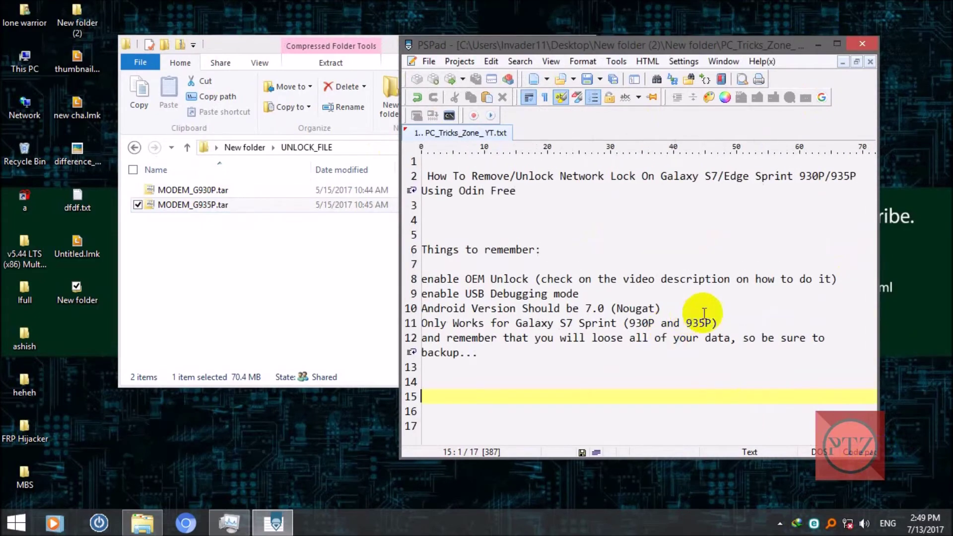
click(717, 279)
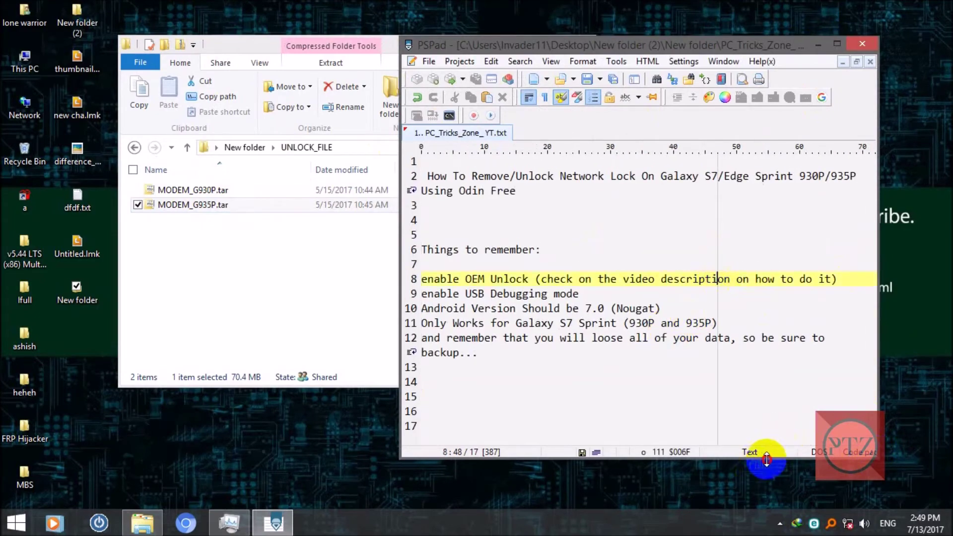
drag(763, 456, 698, 222)
scroll(636, 154, down, 2)
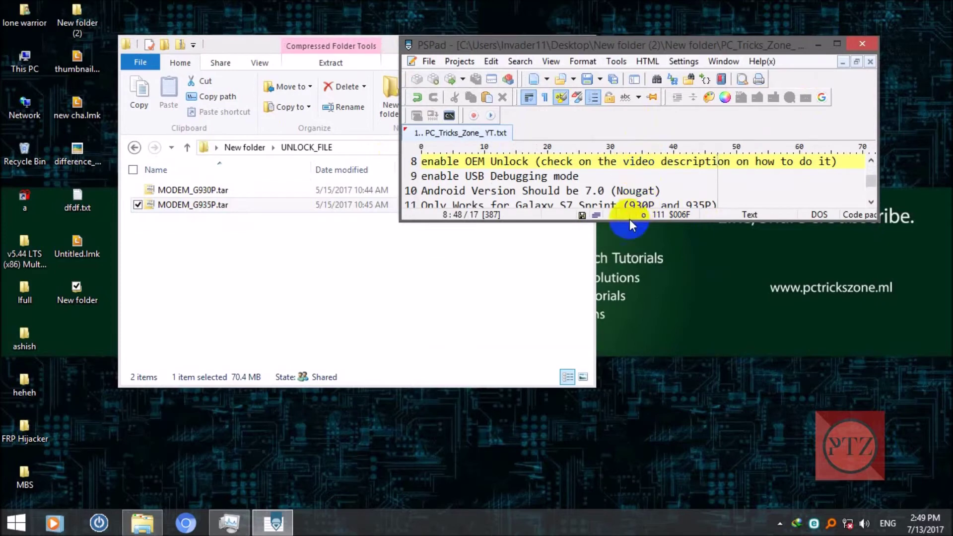
drag(643, 220, 647, 315)
drag(509, 46, 638, 63)
Step: Launch Odin3 v3.12 from the odin folder inside New folder
click(218, 261)
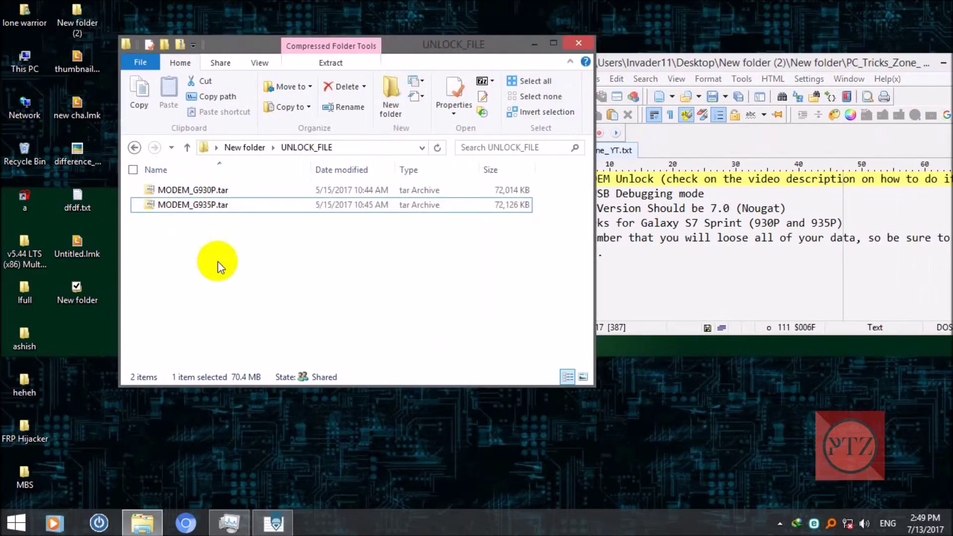
click(244, 147)
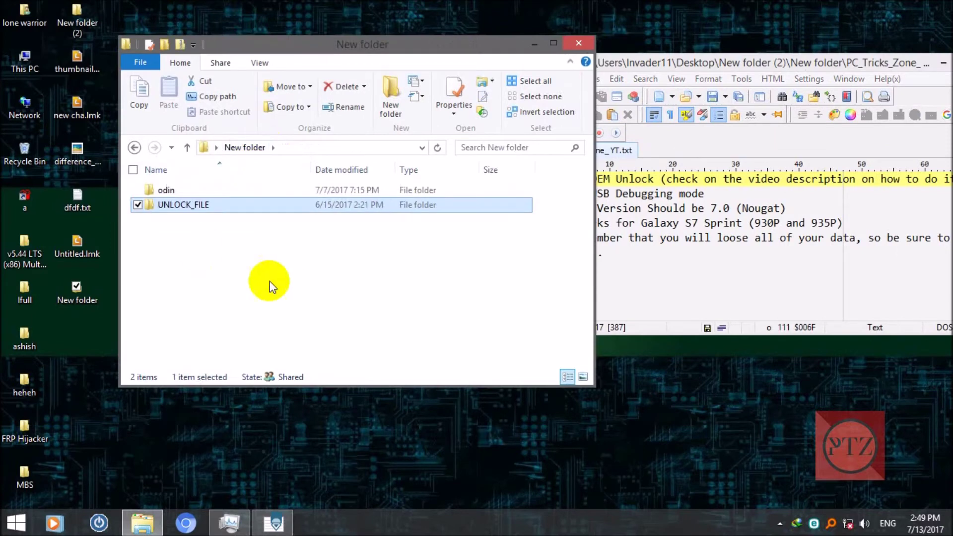
double_click(184, 191)
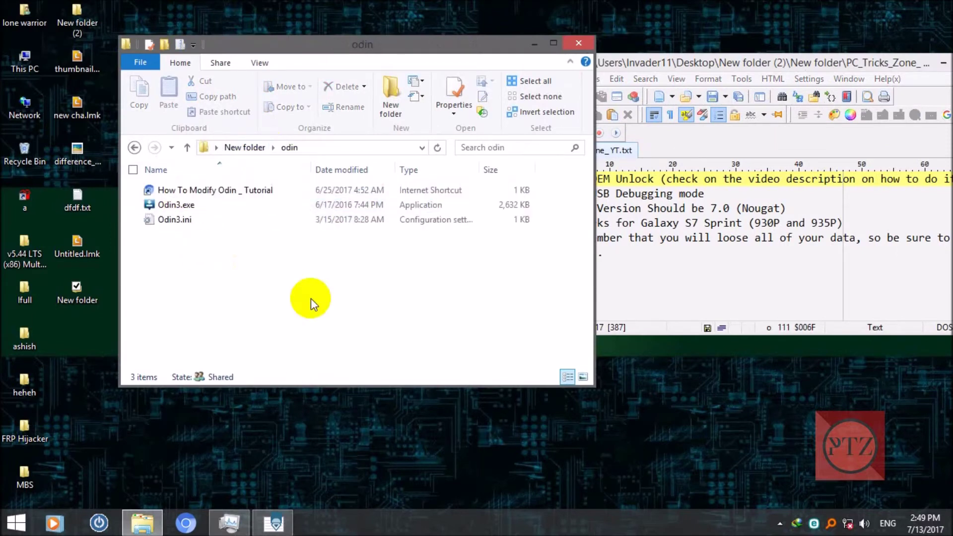
click(167, 220)
click(169, 205)
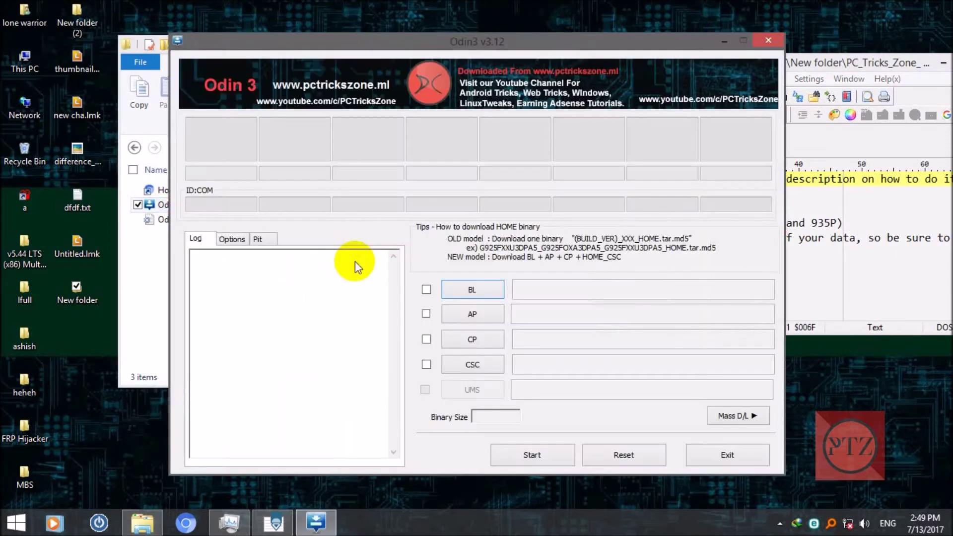
Step: Reopen the odin folder, then return to Odin3 until the phone shows Added!! on COM11
click(140, 277)
click(233, 148)
drag(233, 268, 161, 213)
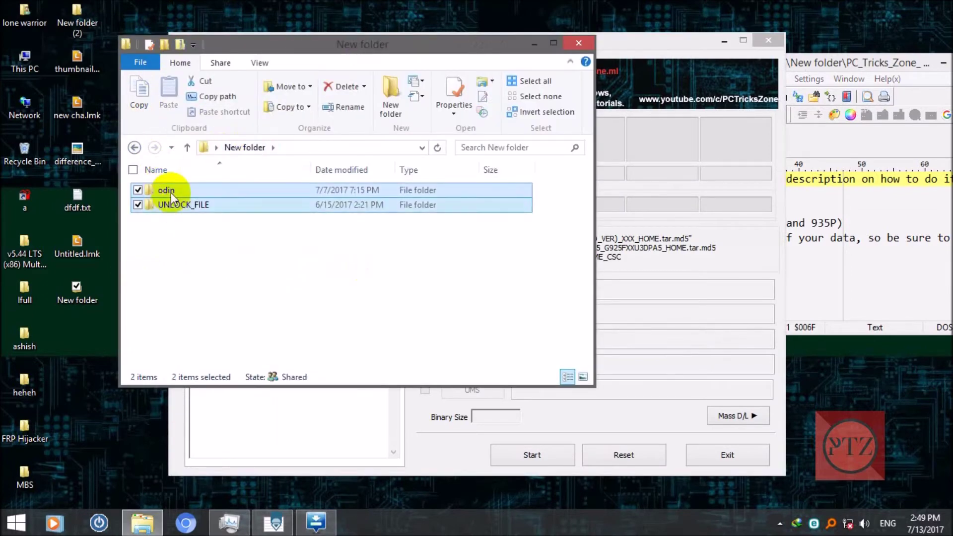
double_click(162, 192)
click(701, 211)
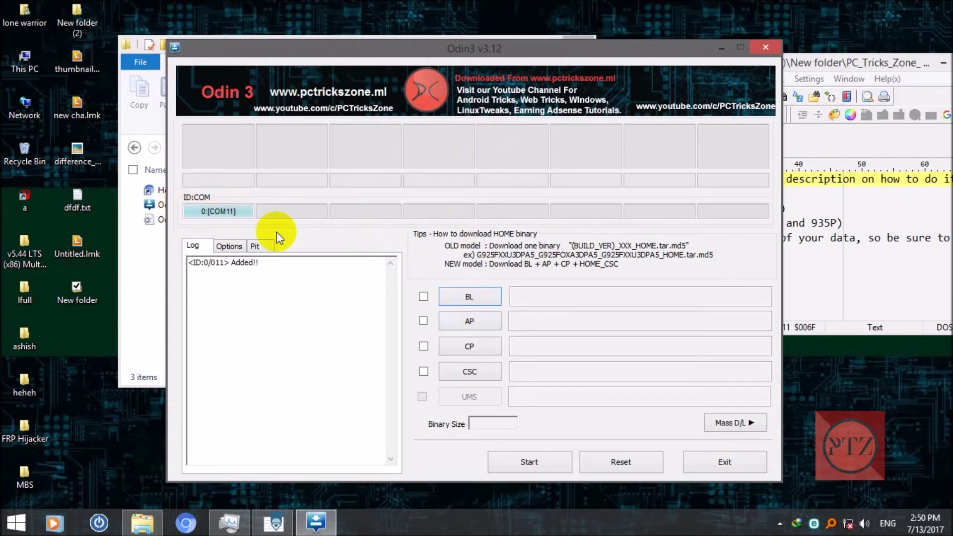
Step: Place Explorer top-left showing UNLOCK_FILE's MODEM .tar files, with Odin3 beside it
click(139, 273)
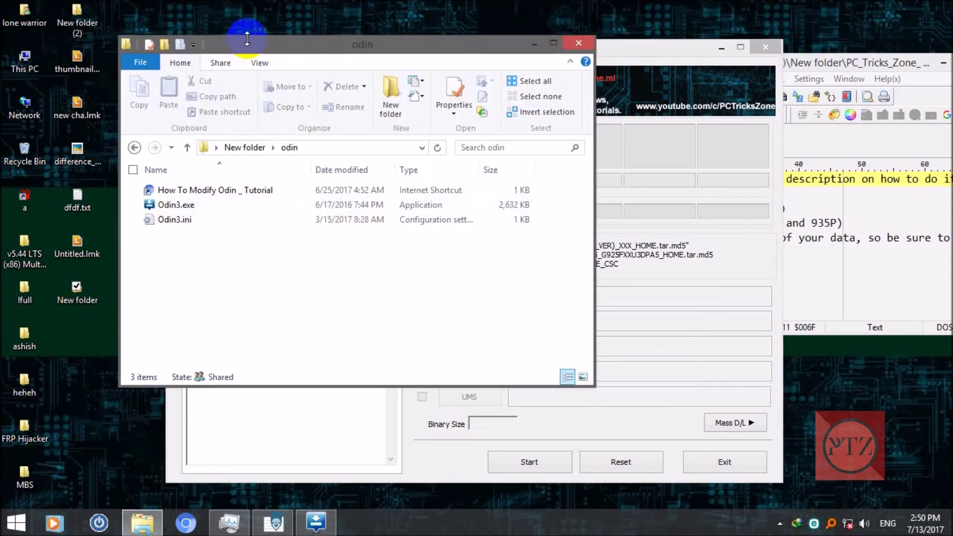
drag(426, 47, 306, 11)
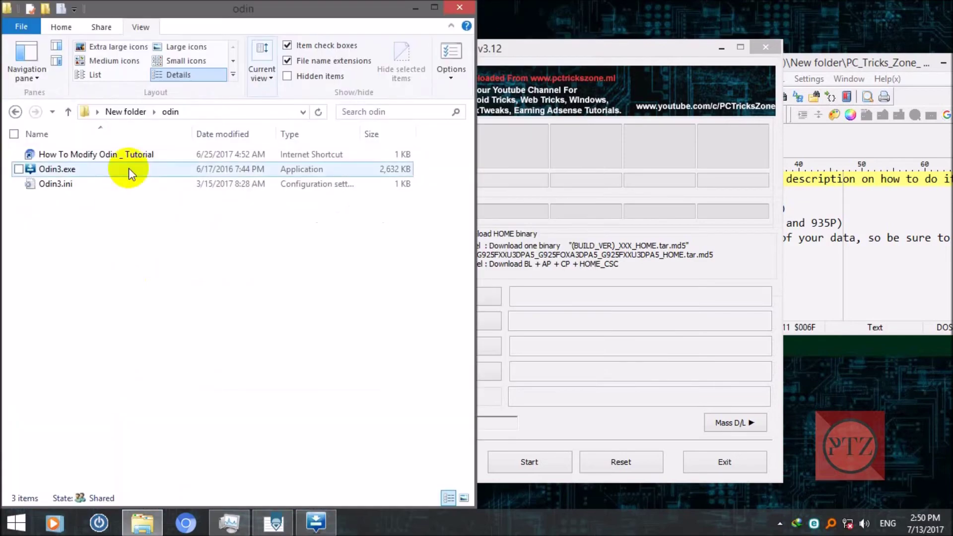
click(126, 111)
double_click(79, 168)
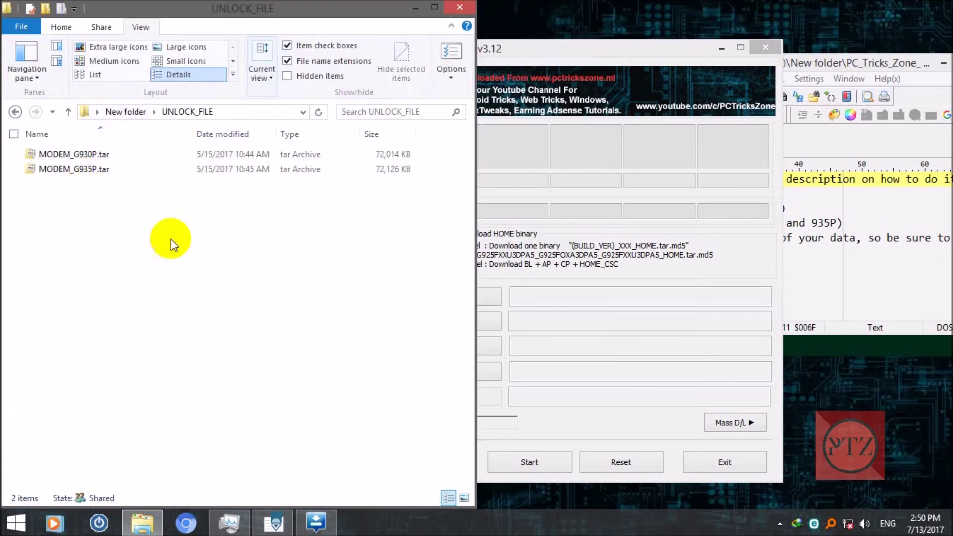
click(96, 153)
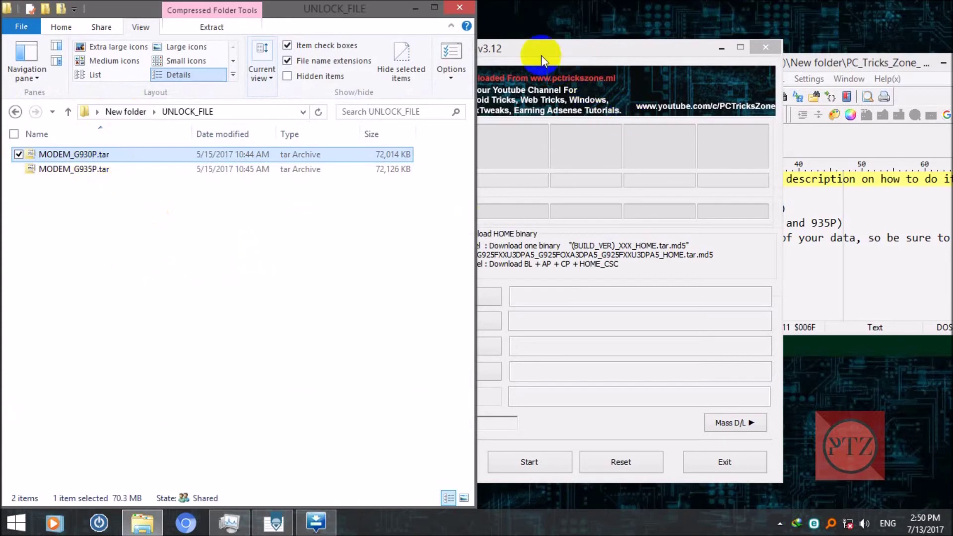
drag(543, 49, 624, 14)
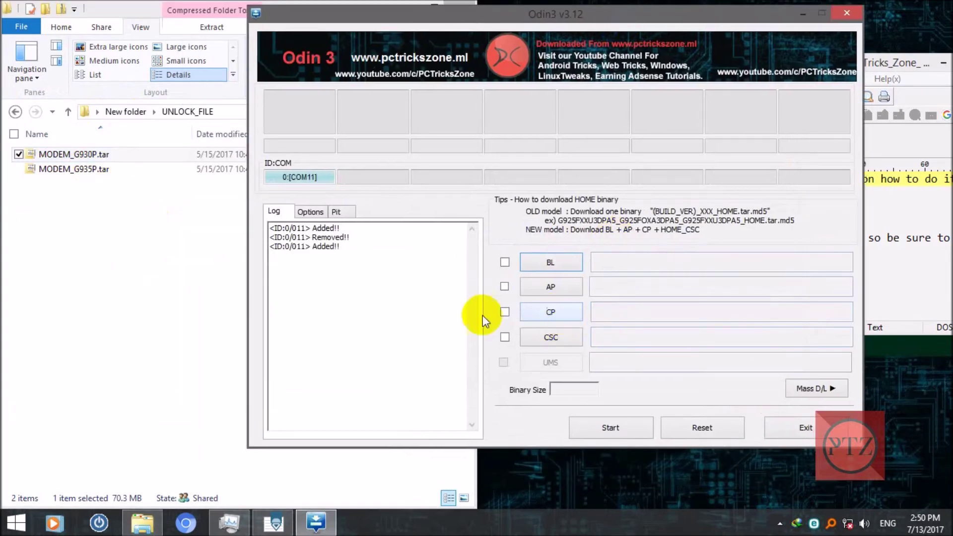
Step: Load MODEM_G935P.tar from UNLOCK_FILE into Odin3's CP slot, showing a 70.4MB binary size
click(549, 312)
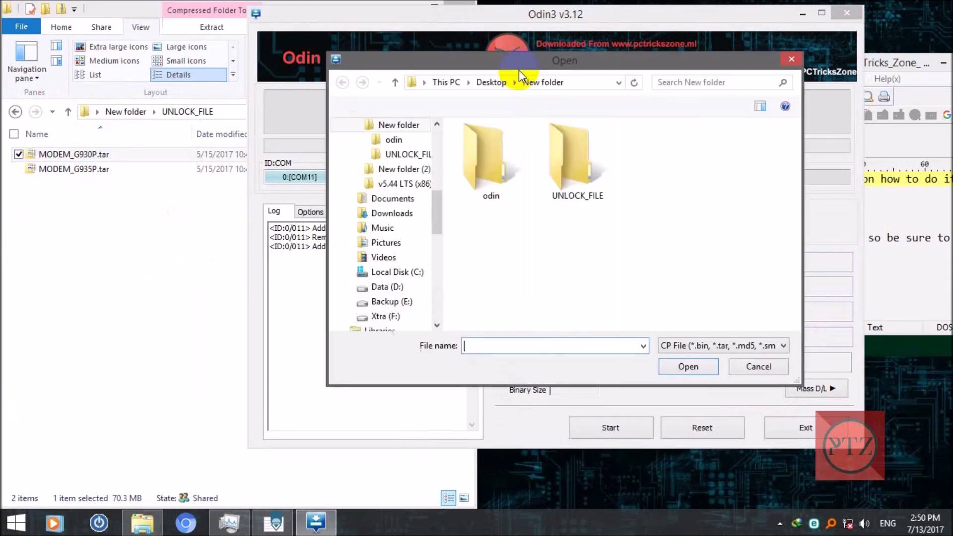
drag(519, 70, 337, 70)
click(401, 174)
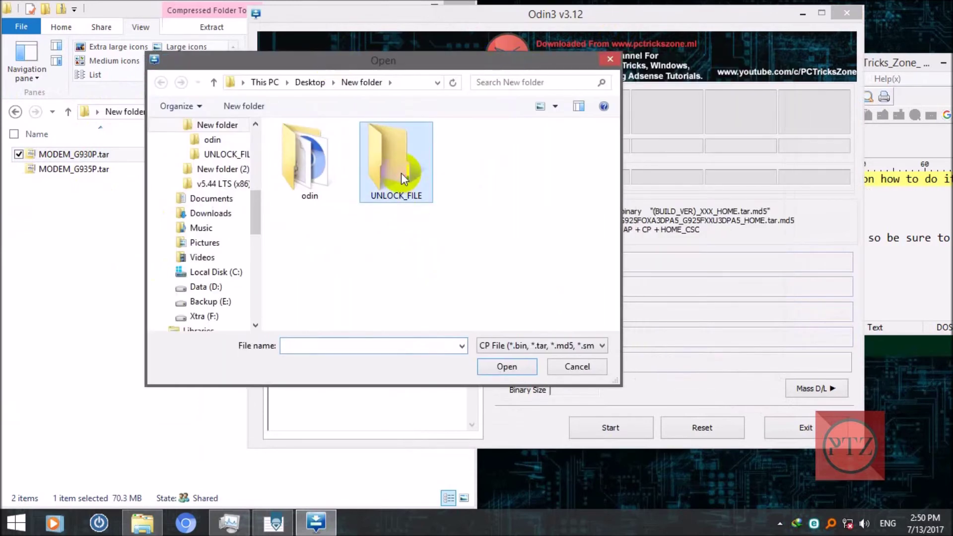
double_click(399, 176)
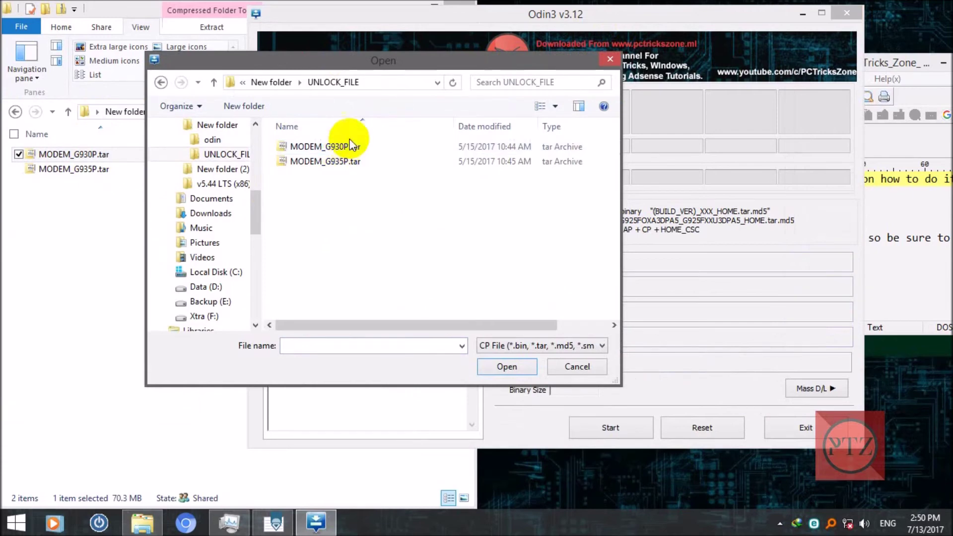
click(376, 146)
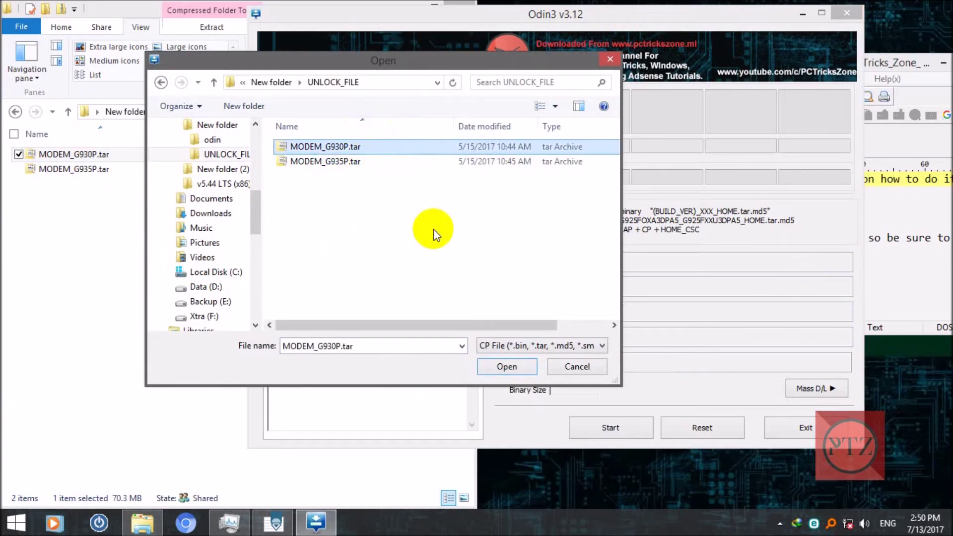
click(362, 162)
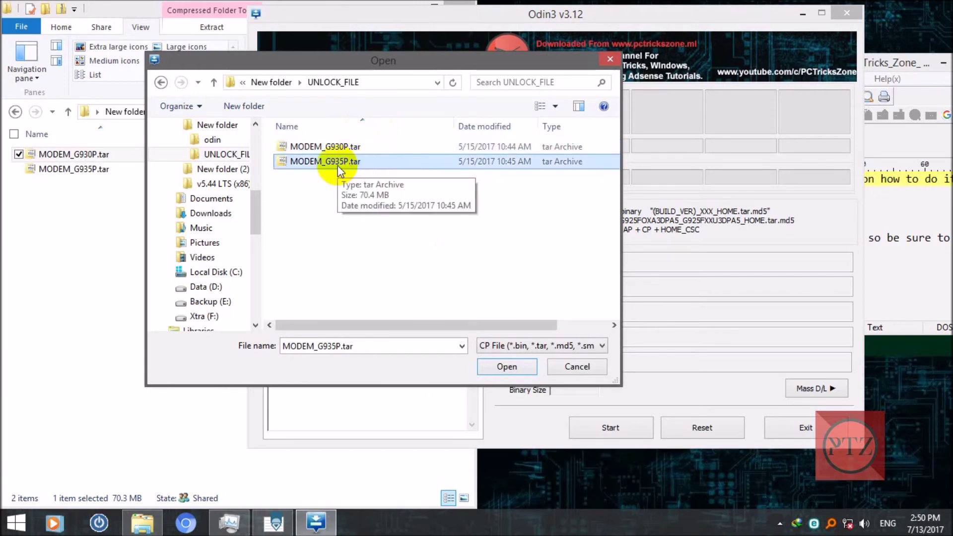
double_click(391, 163)
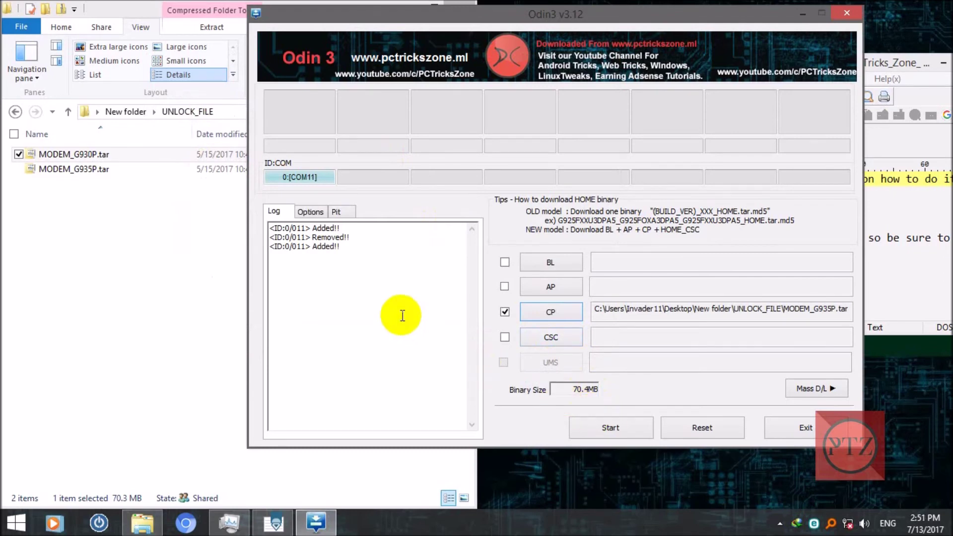
Step: Start the CP flash and wait until the log reports All threads completed
click(640, 435)
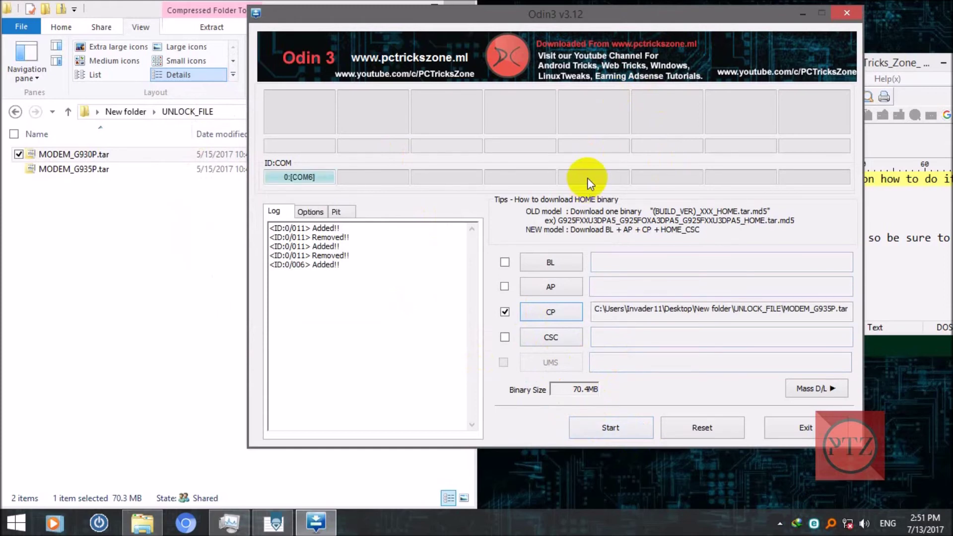
click(639, 432)
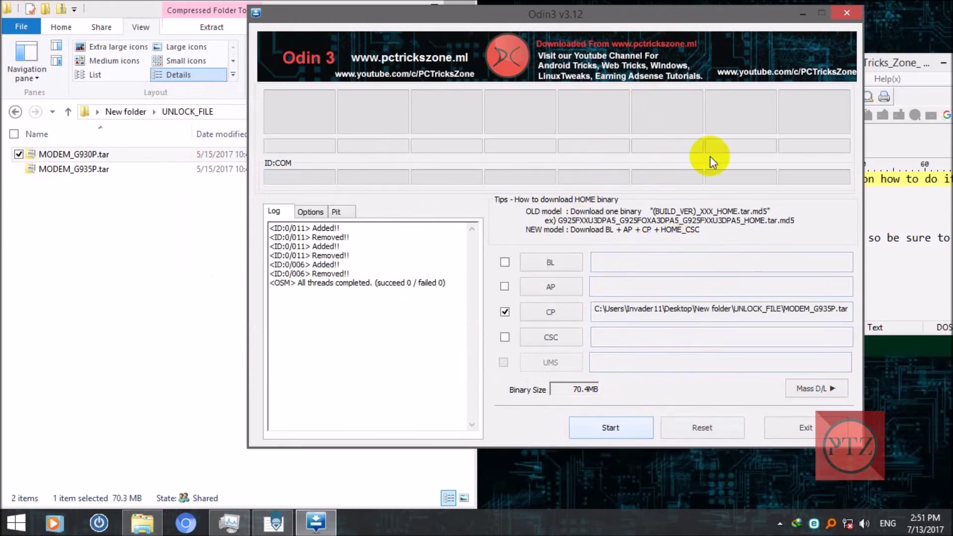
drag(742, 11, 647, 43)
drag(465, 46, 618, 31)
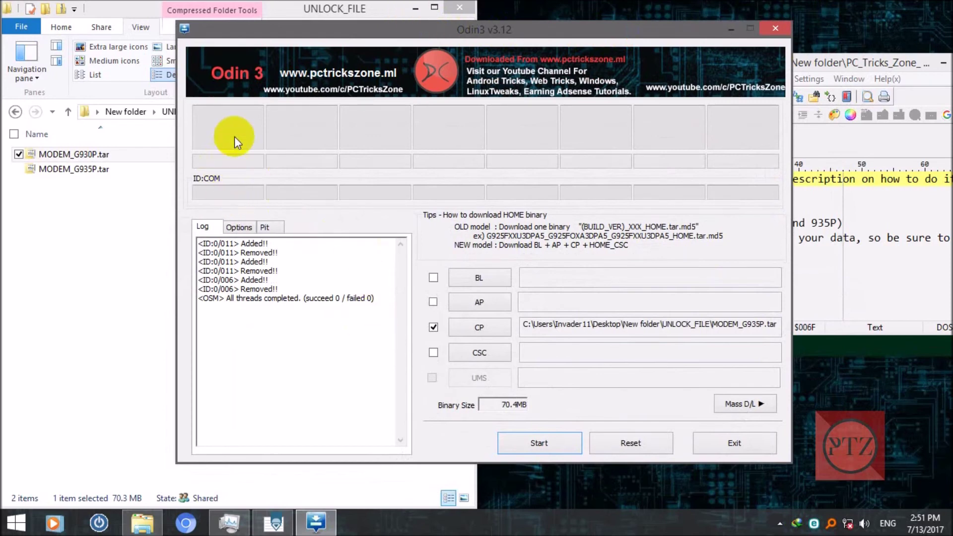
click(683, 62)
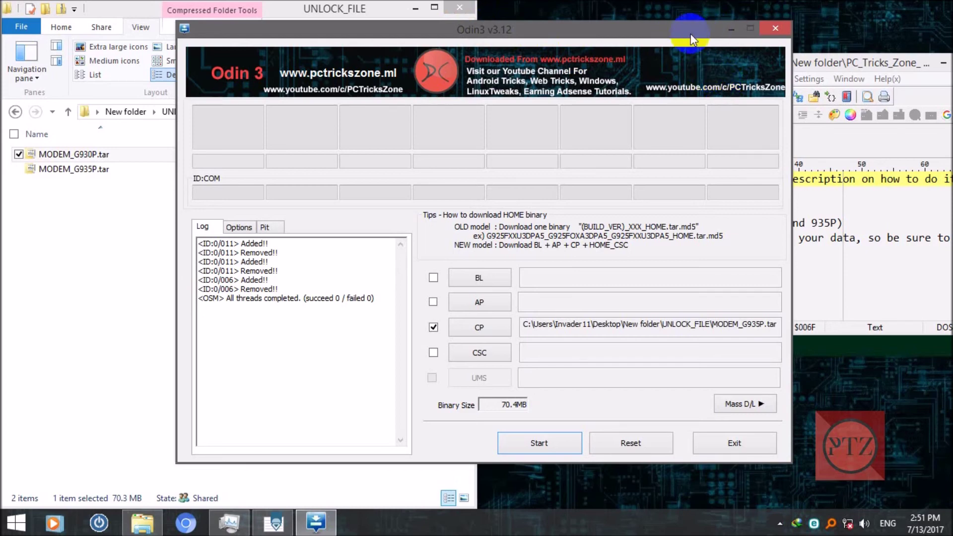
Step: Close Odin3, show the odin folder's three files, and centre the PSPad notes window
click(776, 28)
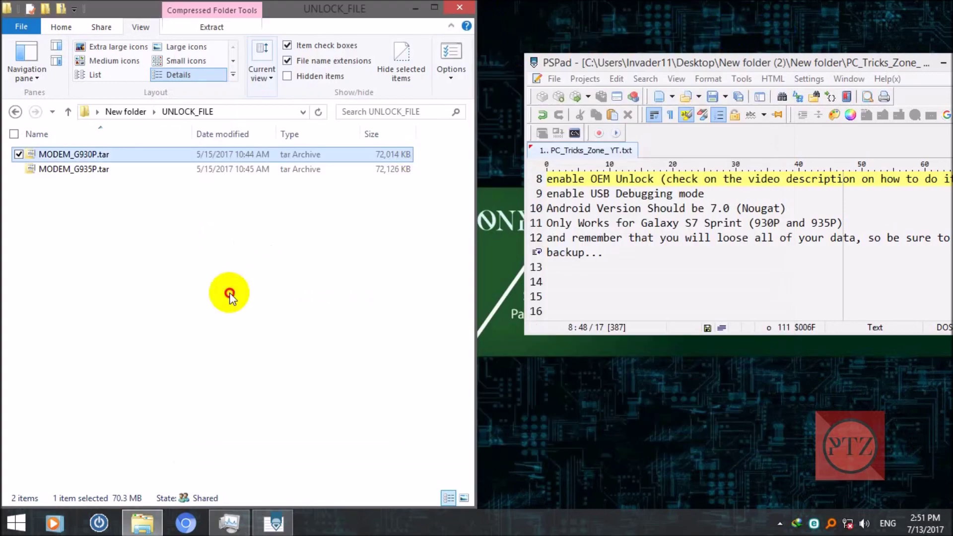
ctrl+click(166, 169)
click(125, 111)
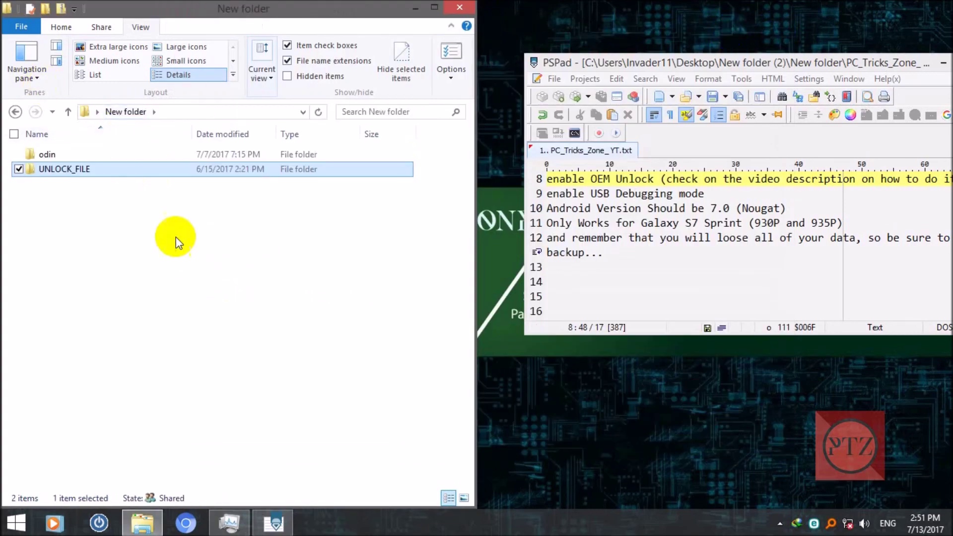
double_click(75, 154)
drag(260, 288, 220, 151)
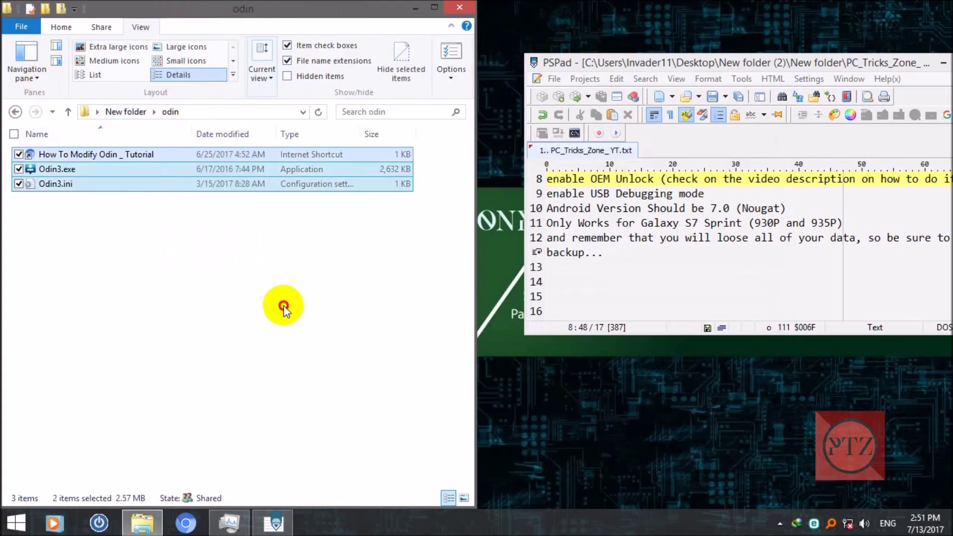
click(282, 304)
drag(644, 70, 386, 68)
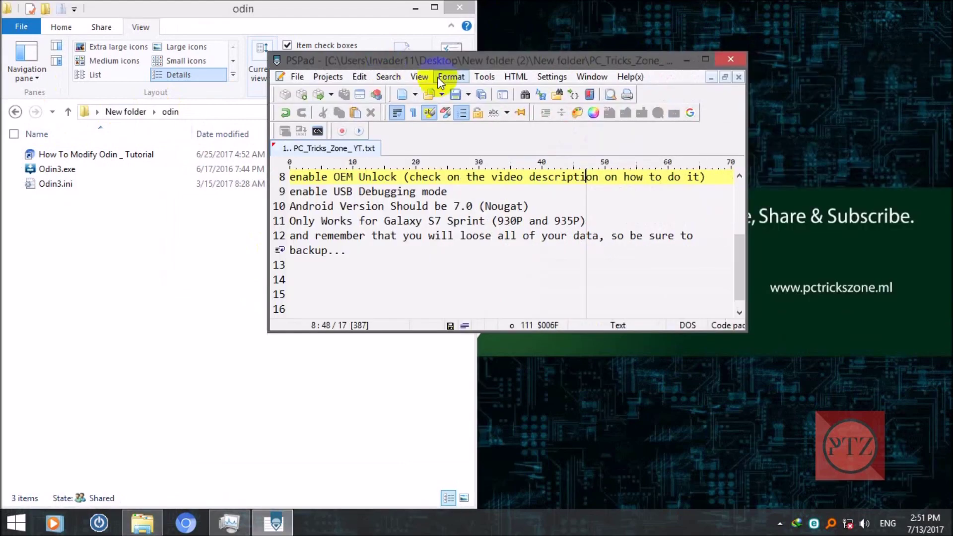